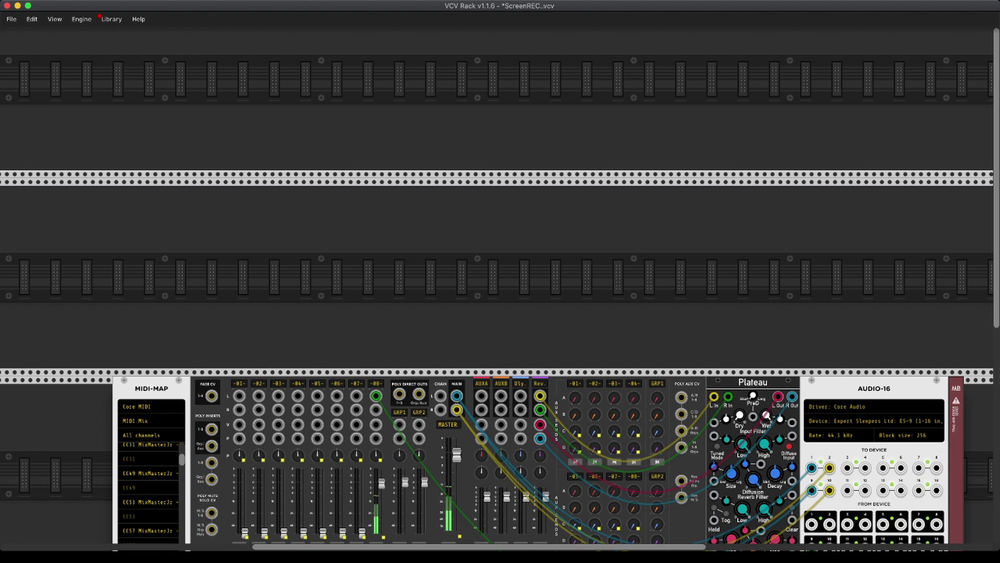
{"action": "scroll", "coordinate": [500, 291], "scroll_direction": "down", "scroll_amount": 2}
{"action": "scroll", "coordinate": [500, 290], "scroll_direction": "right", "scroll_amount": 2}
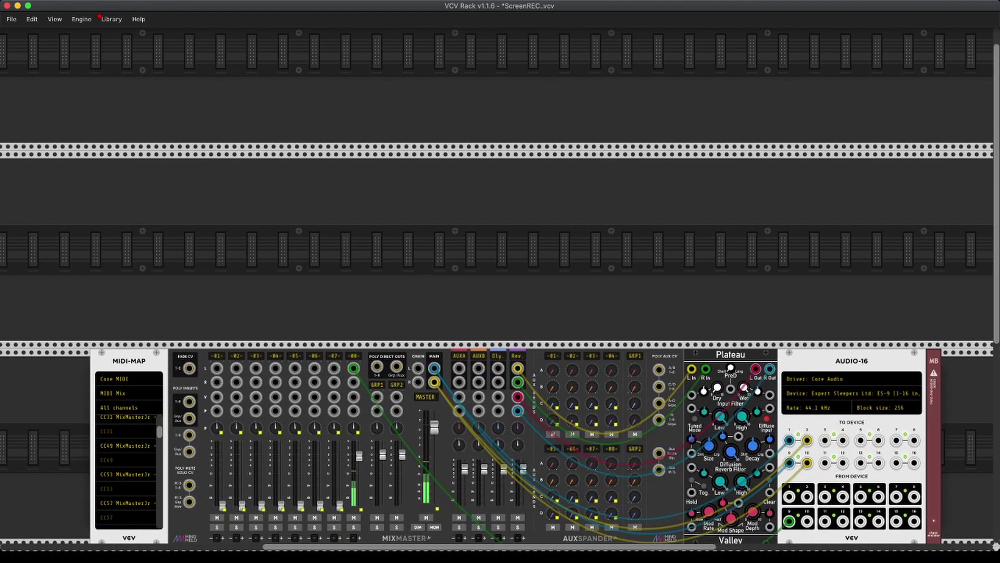
{"action": "scroll", "coordinate": [500, 290], "scroll_direction": "up", "scroll_amount": 2}
{"action": "scroll", "coordinate": [500, 290], "scroll_direction": "left", "scroll_amount": 2}
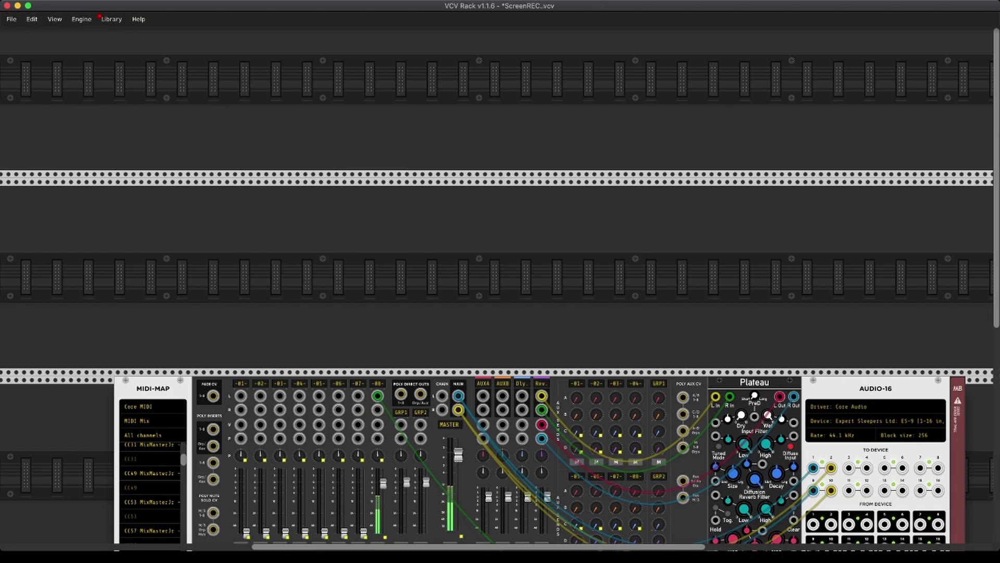
- Add a MindMeld MixMasterJr module and align it in the row directly above the existing mixer
{"action": "key", "text": "Return"}
{"action": "scroll", "coordinate": [394, 307], "scroll_direction": "up", "scroll_amount": 5}
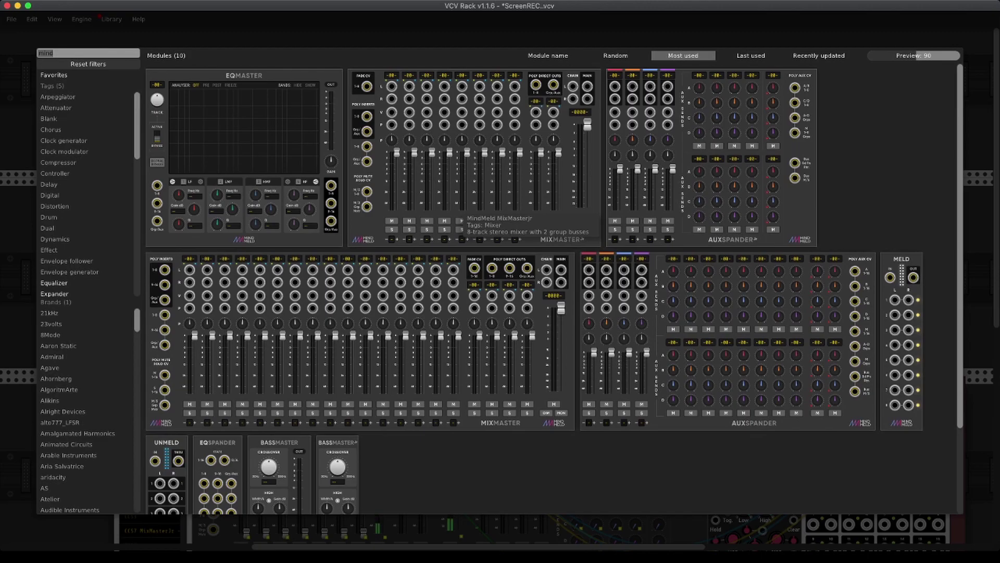
{"action": "left_click_drag", "start_coordinate": [464, 214], "coordinate": [356, 276]}
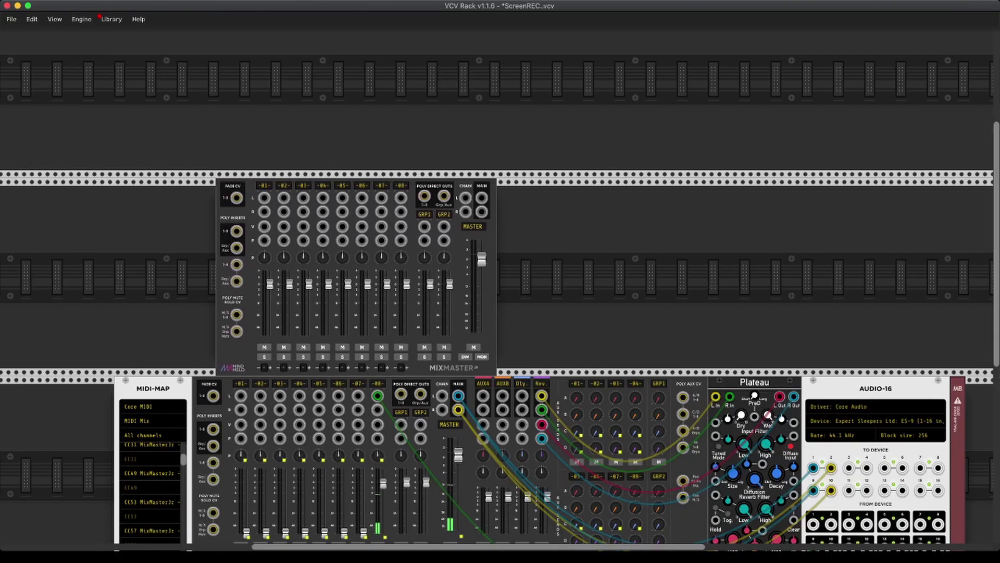
{"action": "scroll", "coordinate": [500, 281], "scroll_direction": "up", "scroll_amount": 1}
{"action": "scroll", "coordinate": [500, 281], "scroll_direction": "right", "scroll_amount": 1}
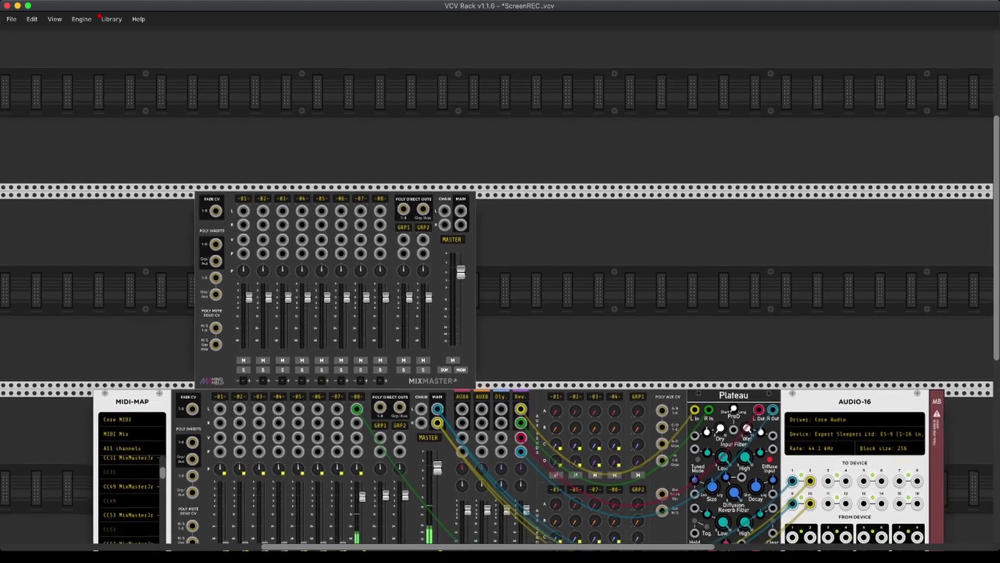
{"action": "left_click_drag", "start_coordinate": [335, 289], "coordinate": [312, 290]}
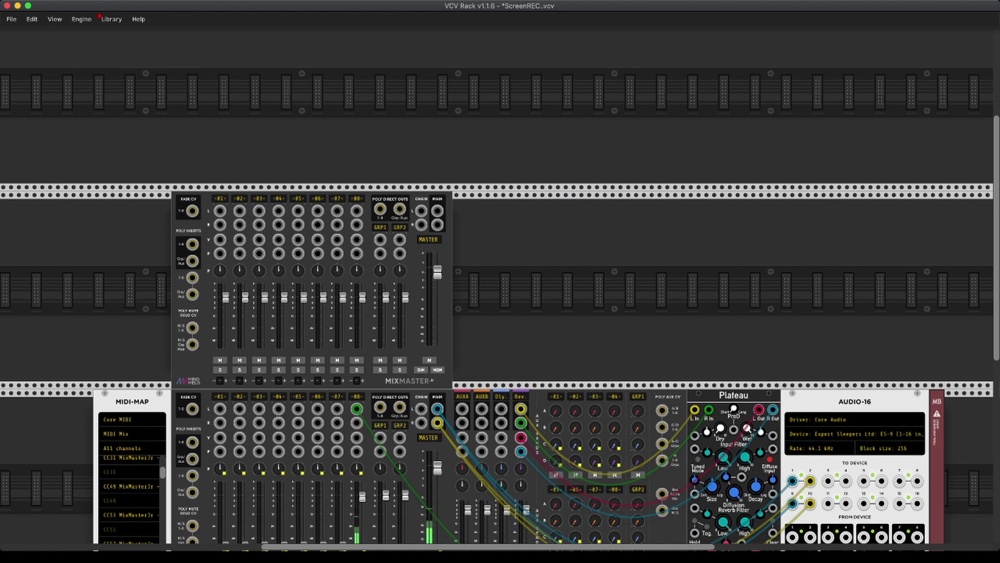
- Add an AuxSpanderJr expander directly against the right side of the new MixMasterJr
{"action": "right_click", "coordinate": [510, 249]}
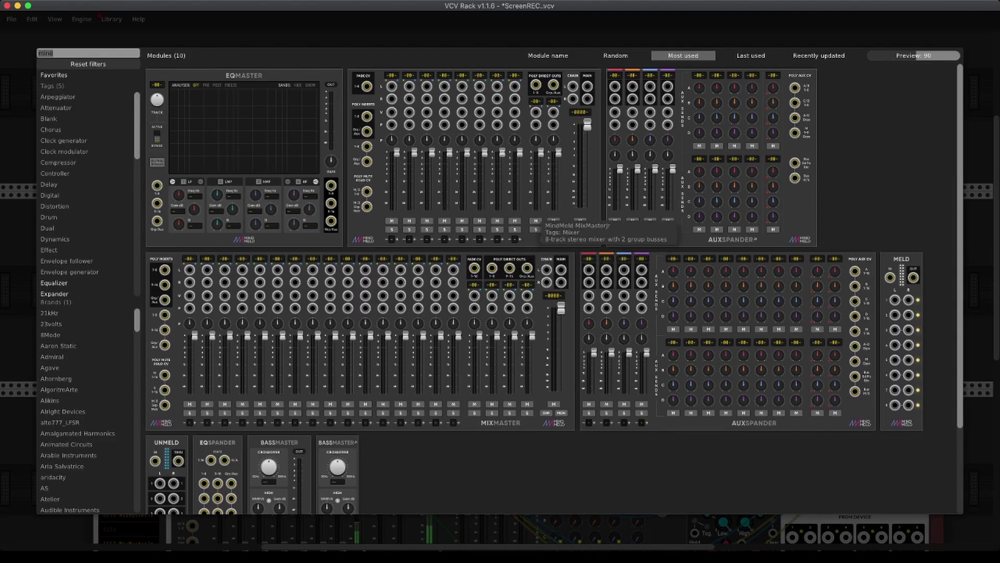
{"action": "scroll", "coordinate": [537, 216], "scroll_direction": "down", "scroll_amount": 1}
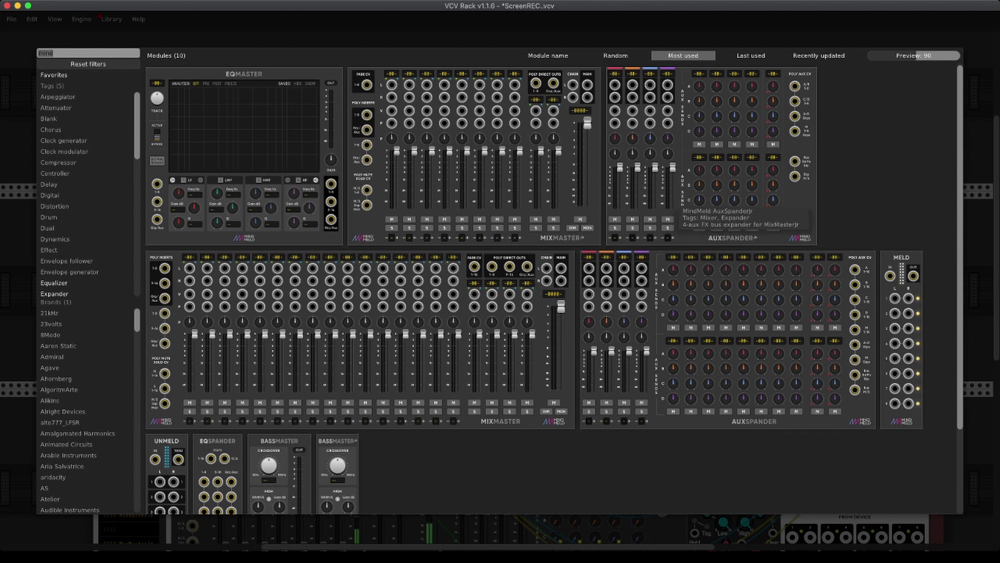
{"action": "left_click_drag", "start_coordinate": [679, 207], "coordinate": [534, 344]}
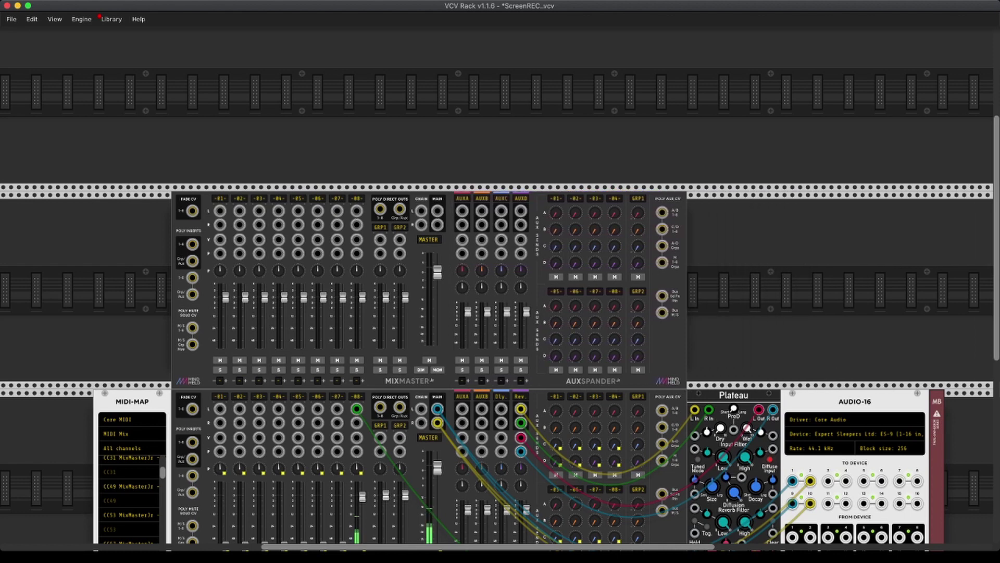
- Search the module library for "delay" and add the Alright Devices Chronoblob2 beside the new AuxSpanderJr
{"action": "scroll", "coordinate": [524, 350], "scroll_direction": "right", "scroll_amount": 1}
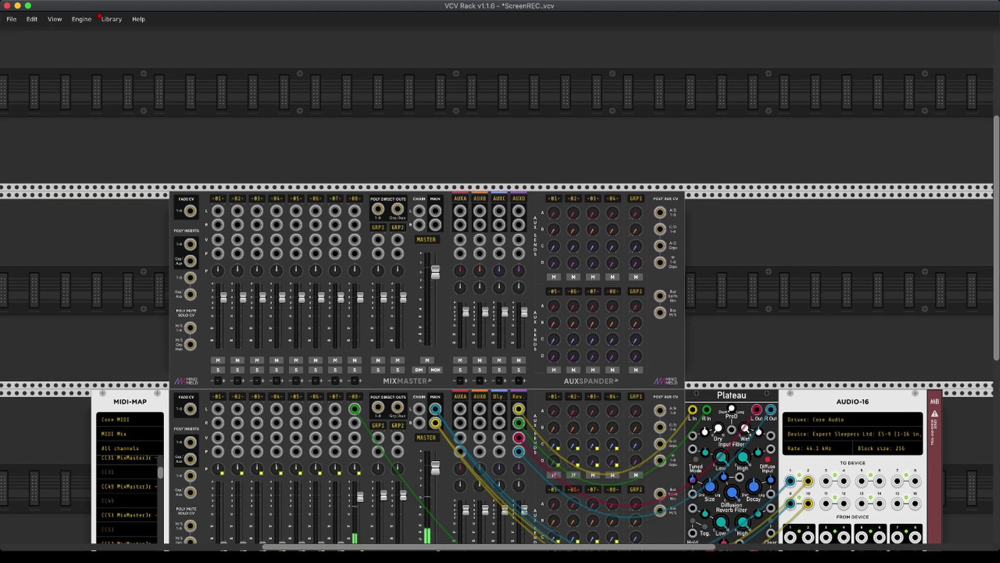
{"action": "scroll", "coordinate": [500, 365], "scroll_direction": "right", "scroll_amount": 3}
{"action": "scroll", "coordinate": [500, 365], "scroll_direction": "right", "scroll_amount": 2}
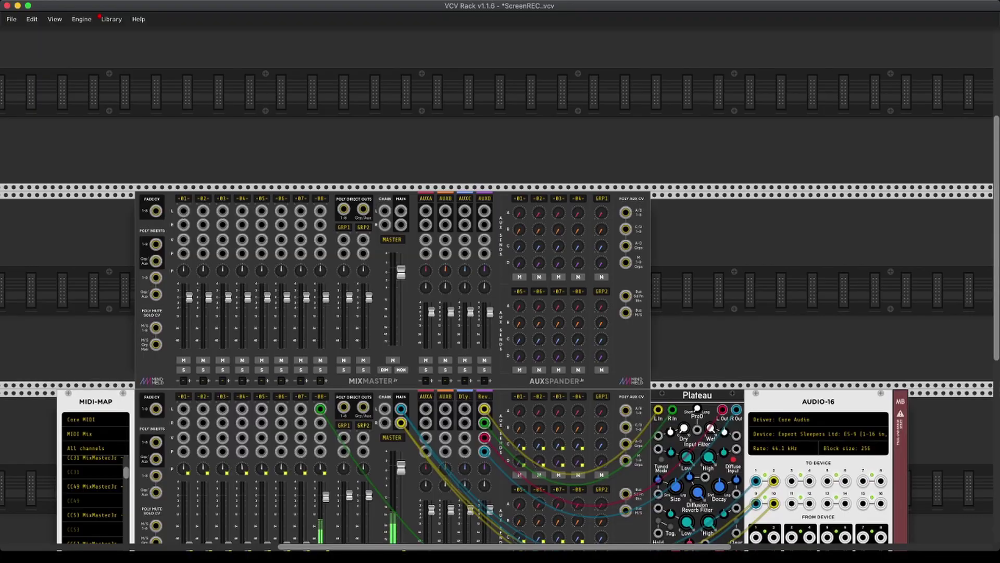
{"action": "key", "text": "Return"}
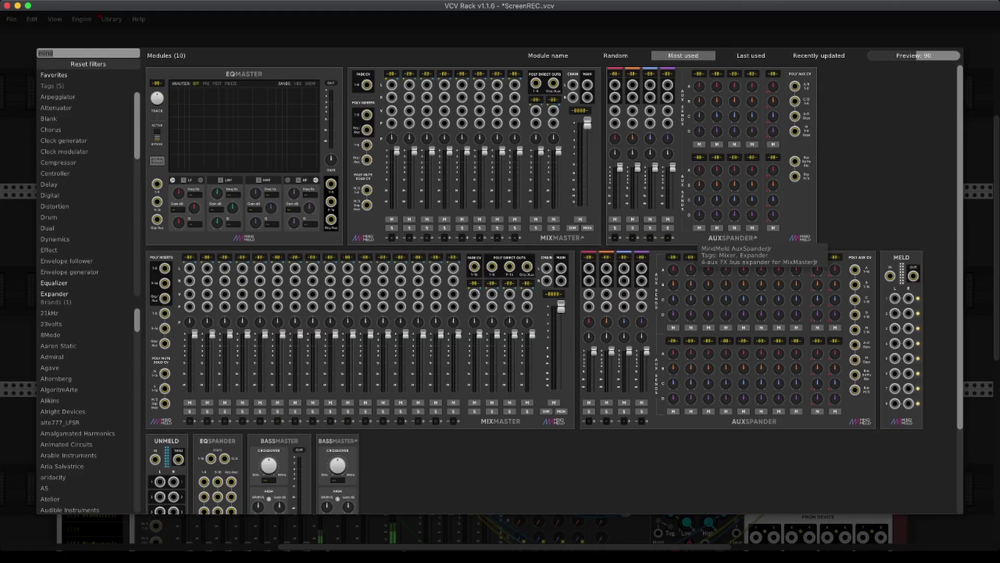
{"action": "type", "text": "dely"}
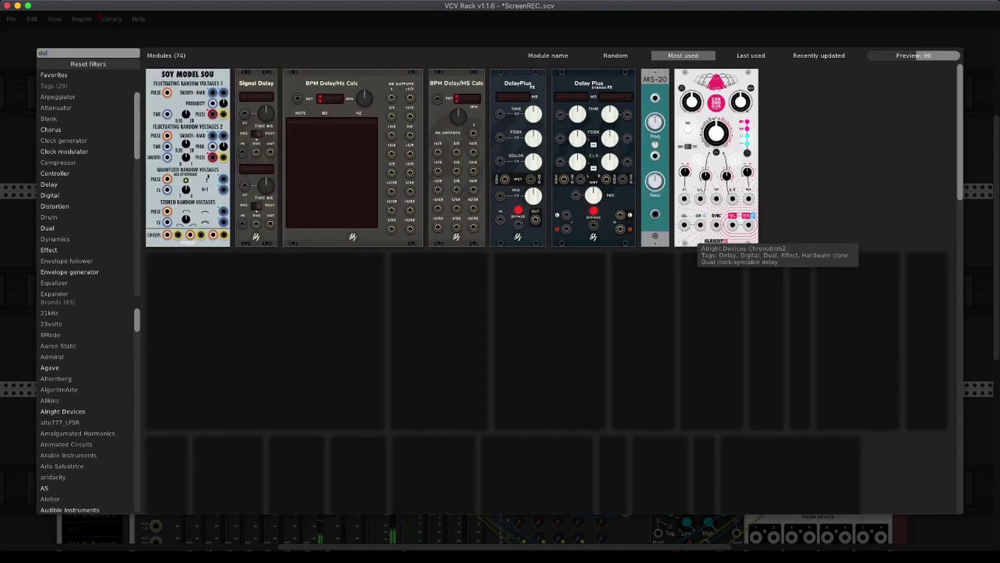
{"action": "key", "text": "BackSpace"}
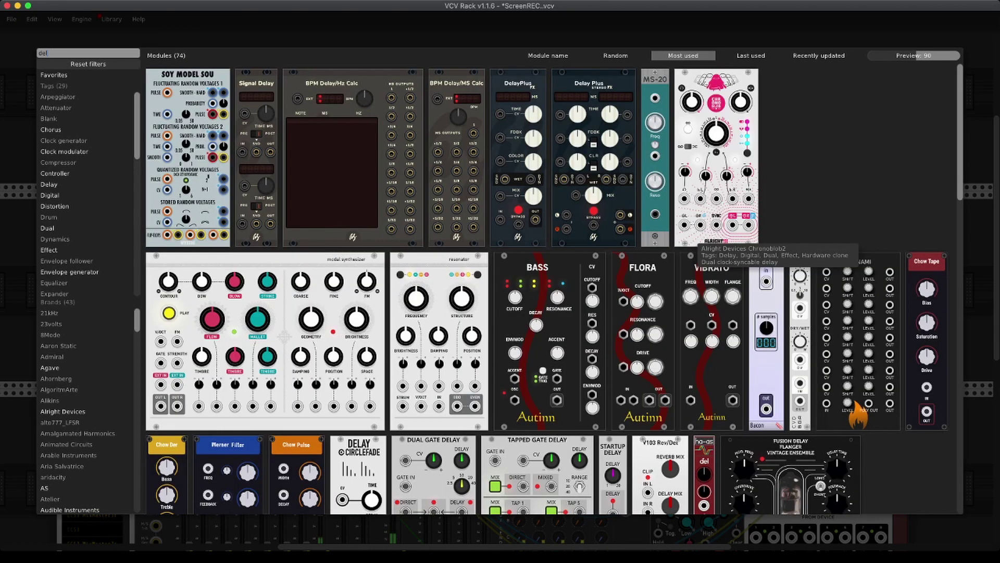
{"action": "type", "text": "ay"}
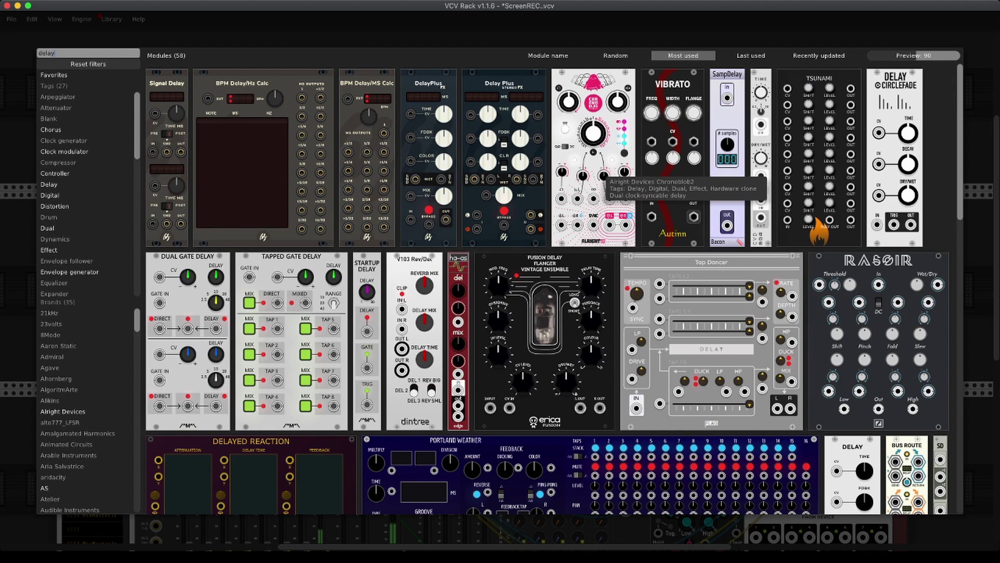
{"action": "left_click", "coordinate": [602, 176]}
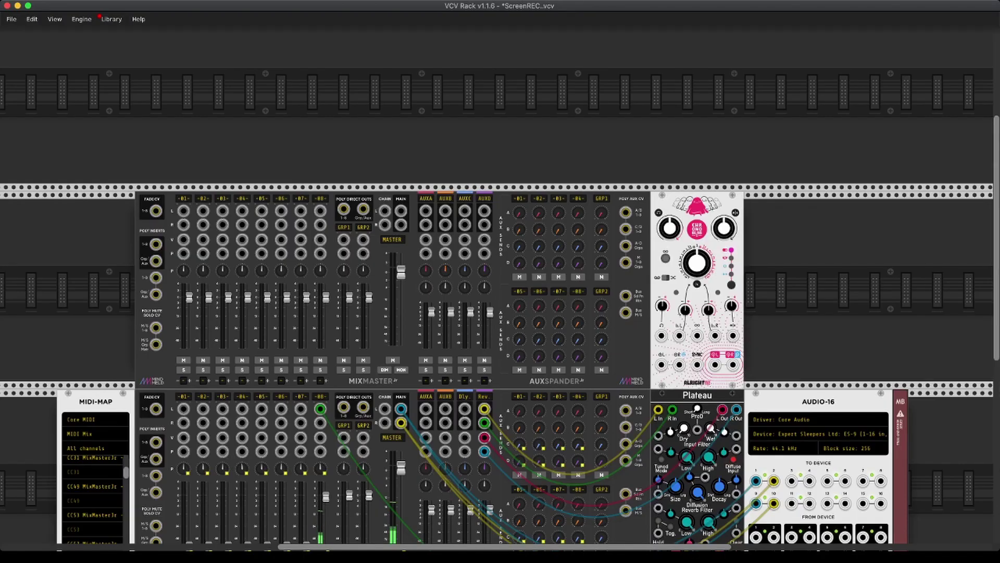
- Patch the new AuxSpanderJr's AUXC left and right sends into Chronoblob2's inputs and Chronoblob2's outputs back into the AUXC returns
{"action": "scroll", "coordinate": [672, 245], "scroll_direction": "down", "scroll_amount": 1}
{"action": "scroll", "coordinate": [672, 245], "scroll_direction": "right", "scroll_amount": 1}
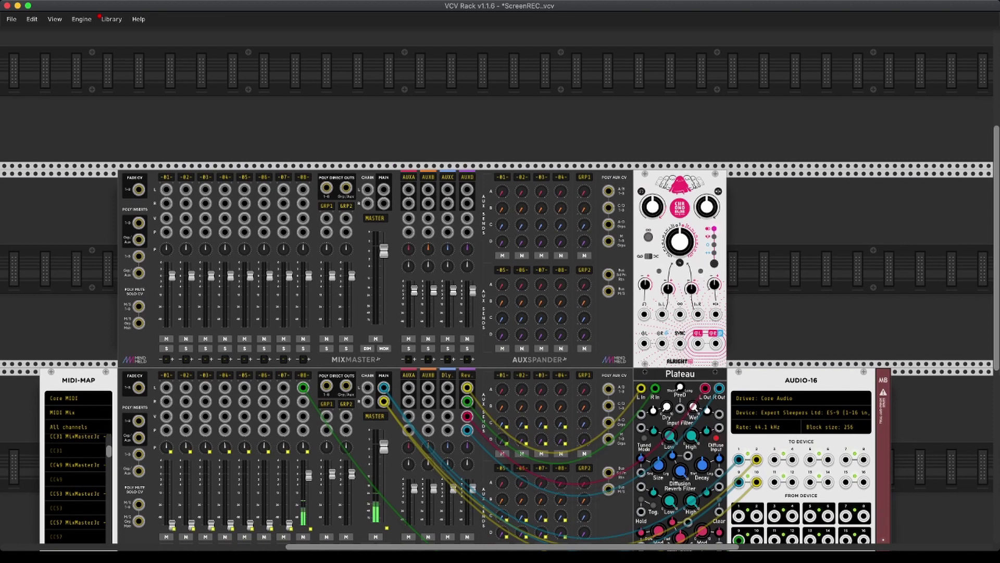
{"action": "scroll", "coordinate": [500, 300], "scroll_direction": "right", "scroll_amount": 2}
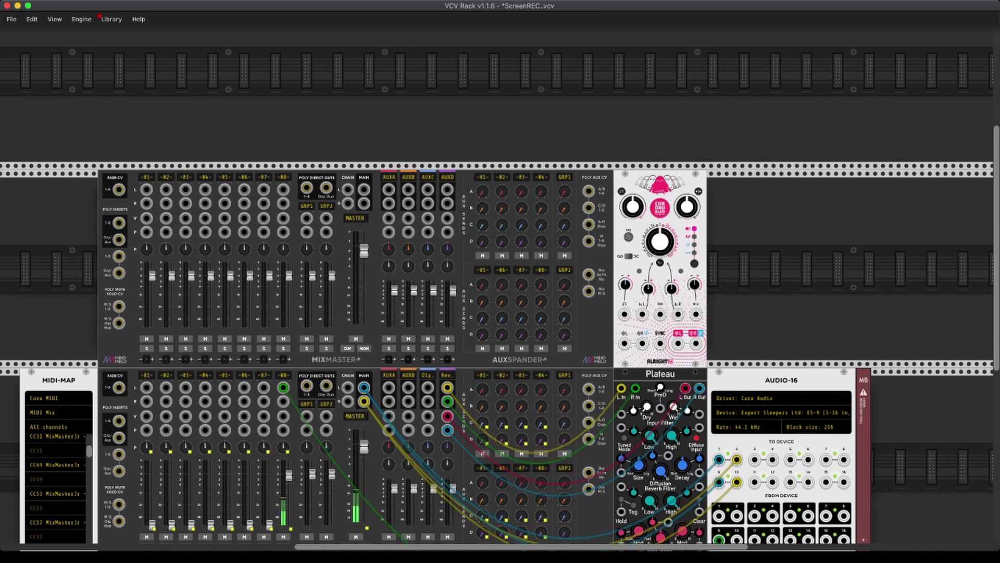
{"action": "scroll", "coordinate": [500, 299], "scroll_direction": "right", "scroll_amount": 5}
{"action": "scroll", "coordinate": [500, 300], "scroll_direction": "up", "scroll_amount": 3}
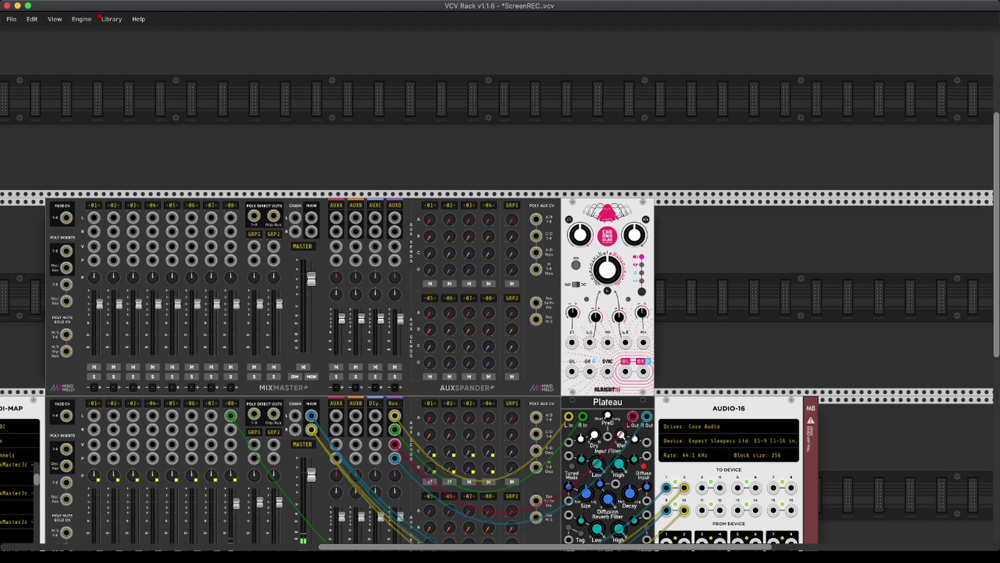
{"action": "left_click_drag", "start_coordinate": [375, 231], "coordinate": [572, 371]}
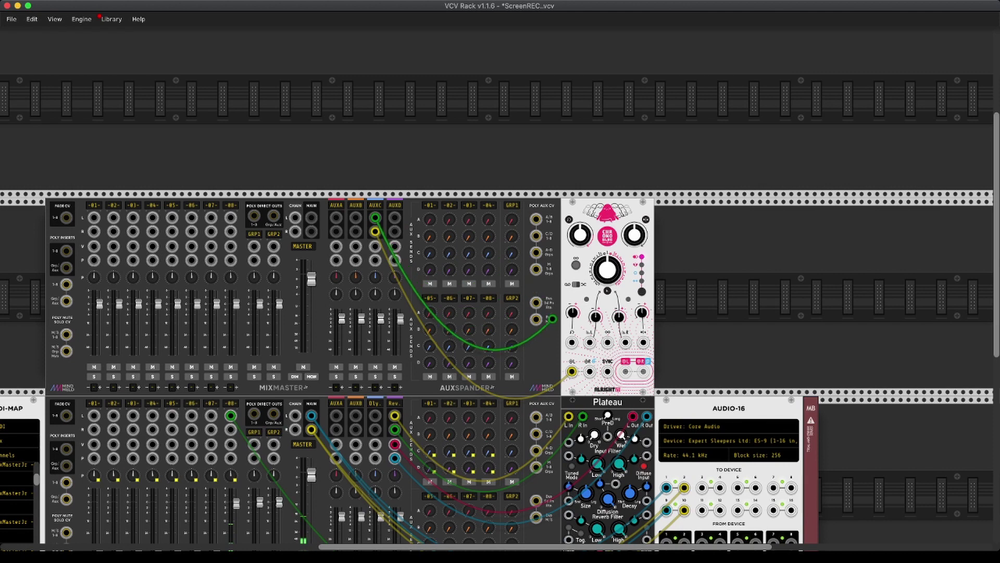
{"action": "left_click_drag", "start_coordinate": [375, 231], "coordinate": [590, 372]}
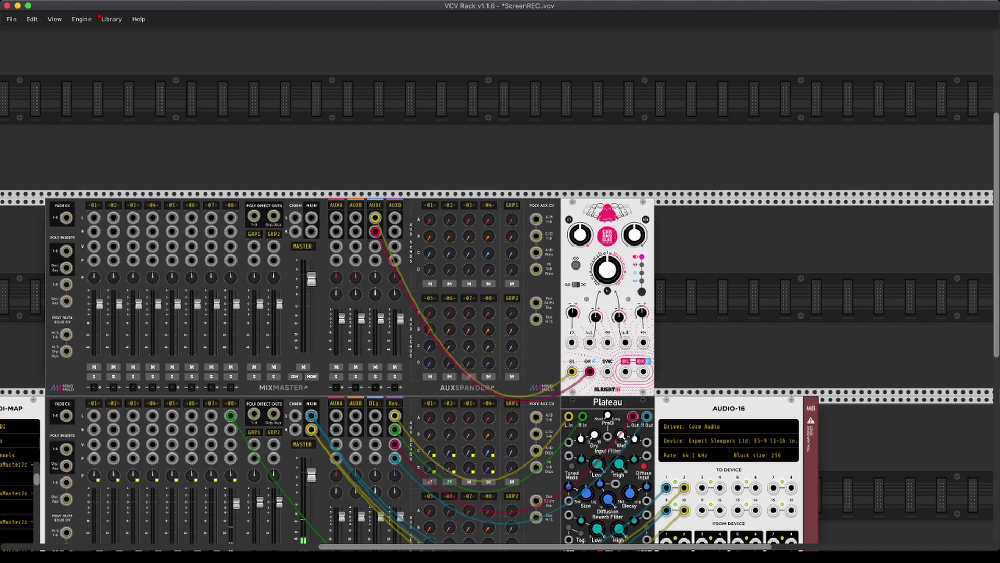
{"action": "left_click_drag", "start_coordinate": [375, 246], "coordinate": [626, 372]}
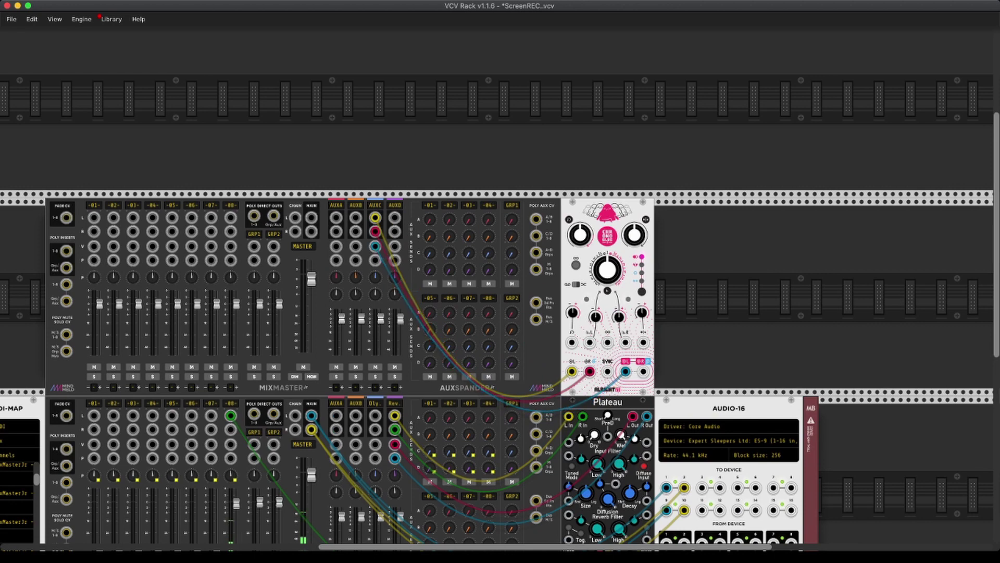
{"action": "left_click_drag", "start_coordinate": [375, 260], "coordinate": [643, 372]}
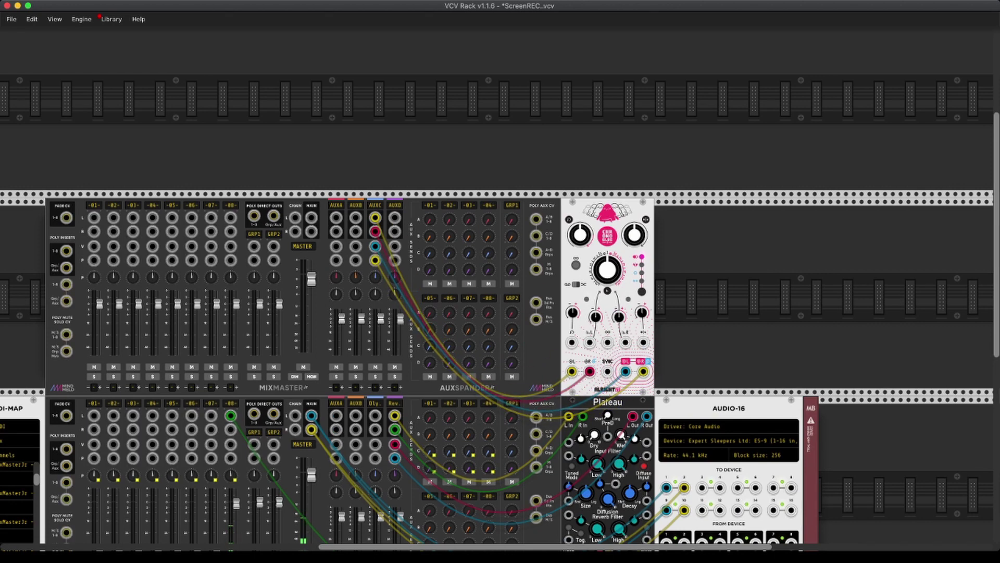
- Search the module library for "rev" and add the Valley Plateau reverb to the right of Chronoblob2
{"action": "right_click", "coordinate": [676, 289]}
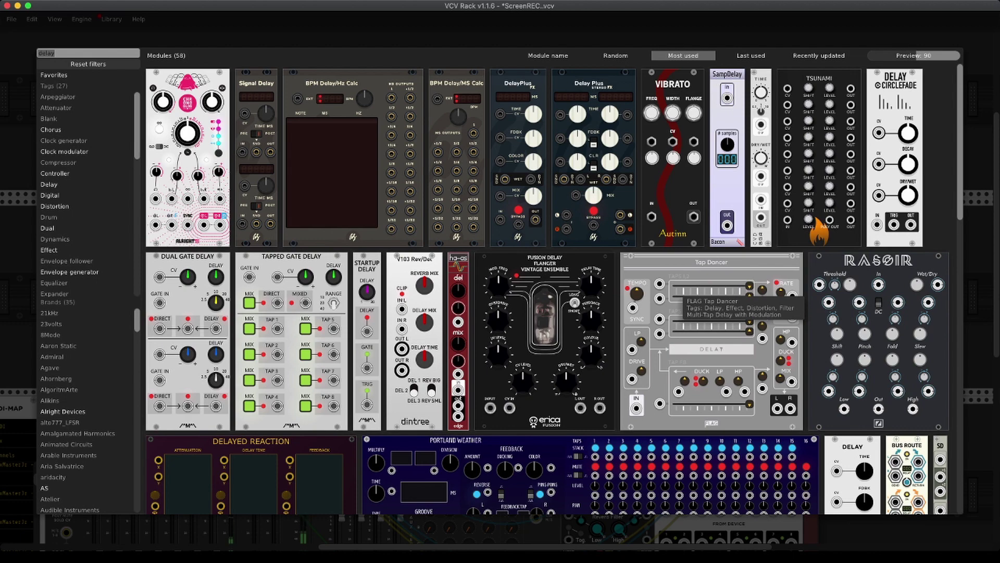
{"action": "key", "text": "BackSpace"}
{"action": "type", "text": "r"}
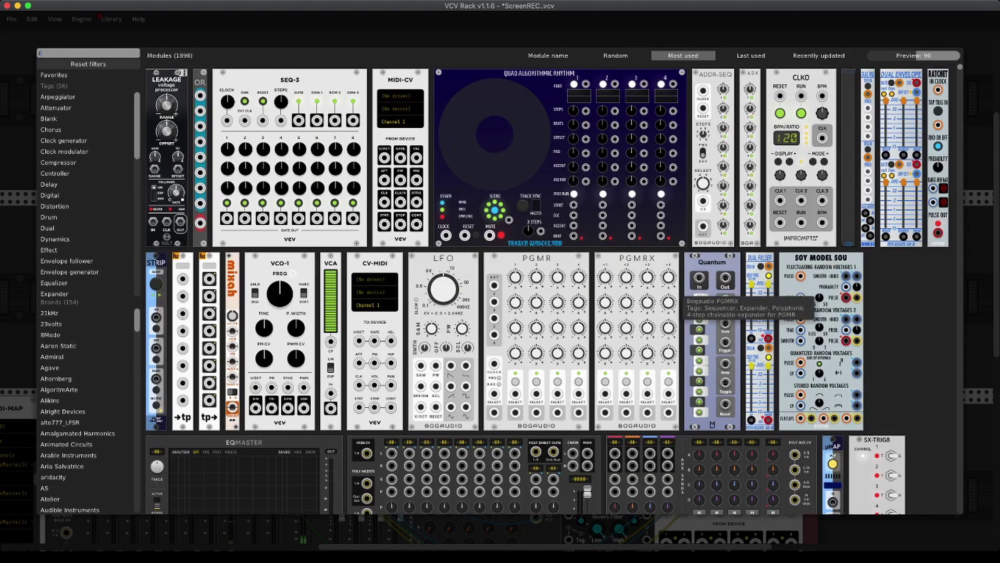
{"action": "type", "text": "ev"}
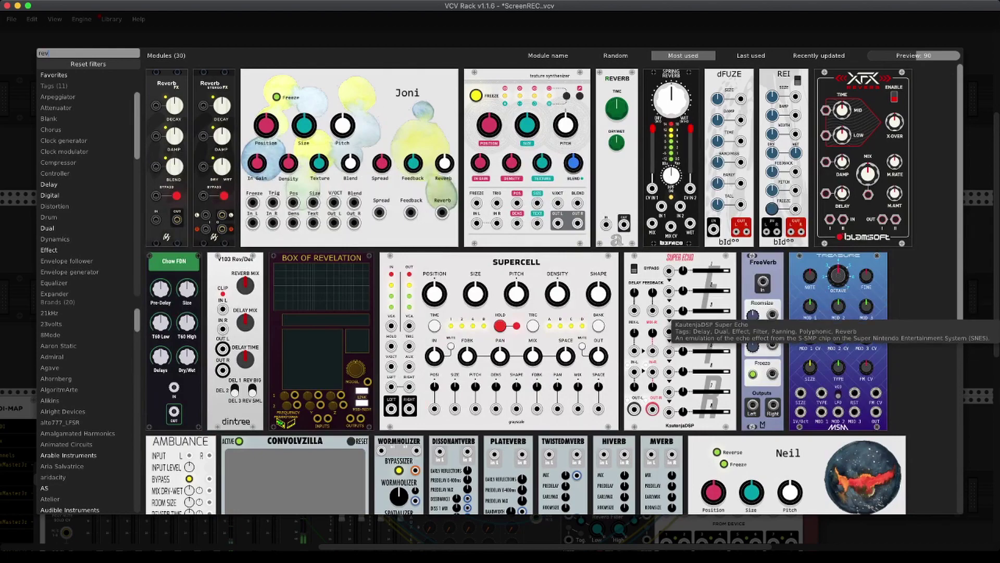
{"action": "scroll", "coordinate": [750, 328], "scroll_direction": "down", "scroll_amount": 10}
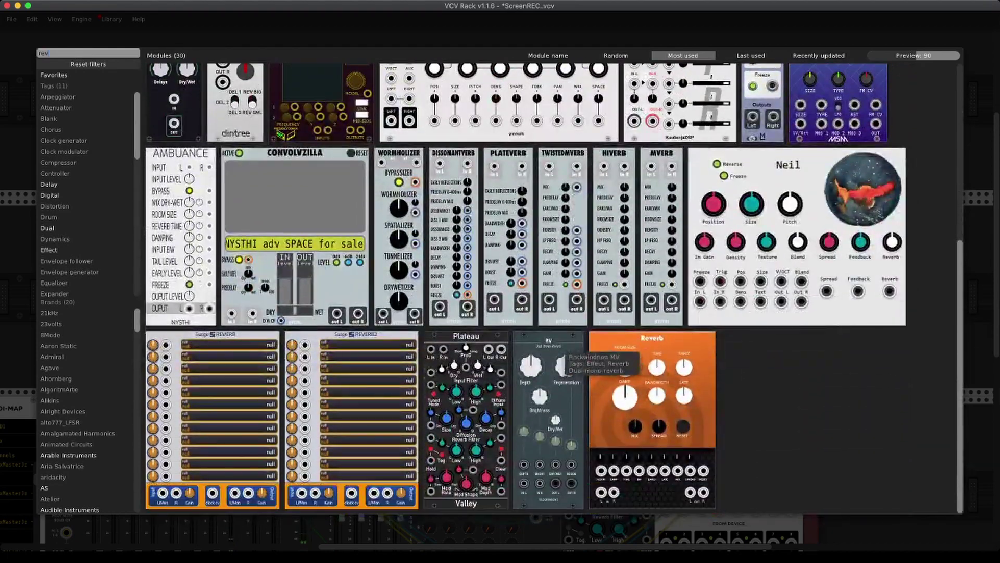
{"action": "left_click", "coordinate": [459, 385]}
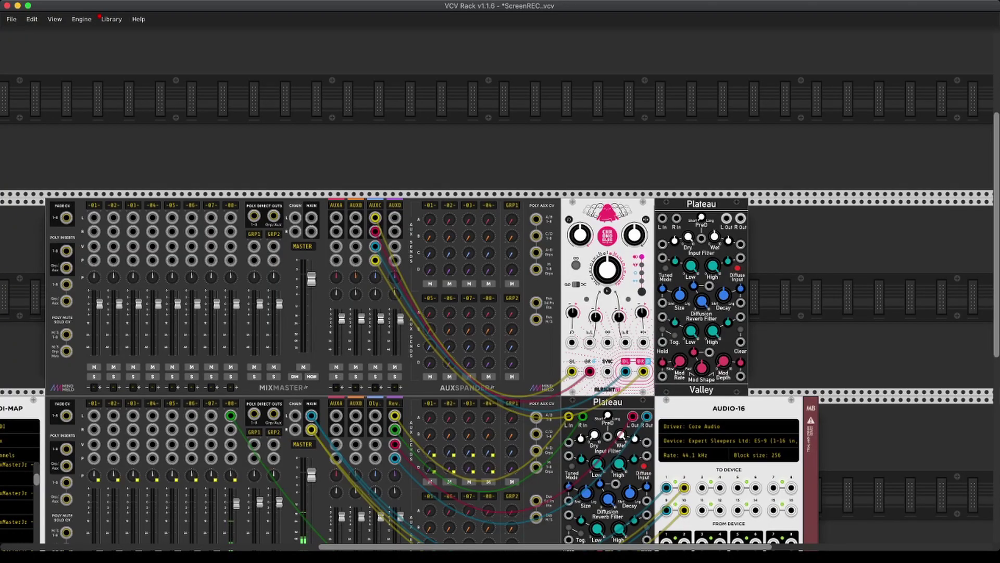
- Patch the AUXD left and right sends into the new Plateau's inputs and its outputs back into the AUXD returns
{"action": "left_click_drag", "start_coordinate": [662, 218], "coordinate": [740, 219]}
{"action": "mouse_move", "coordinate": [637, 240]}
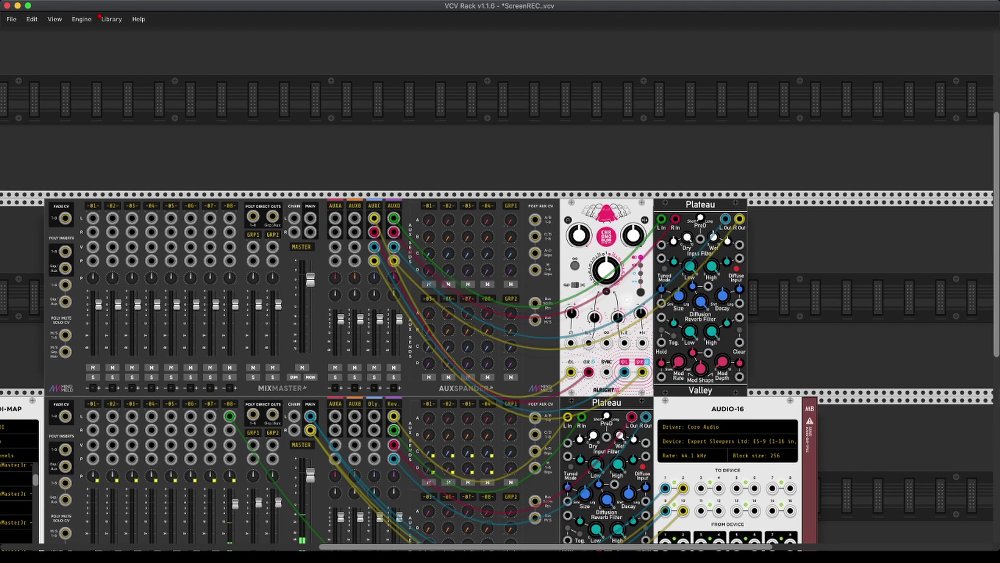
{"action": "mouse_move", "coordinate": [428, 253]}
- Turn up Chronoblob2's dry/wet mix and the new Plateau's wet level, and adjust Plateau's size
{"action": "scroll", "coordinate": [633, 236], "scroll_direction": "left", "scroll_amount": 1}
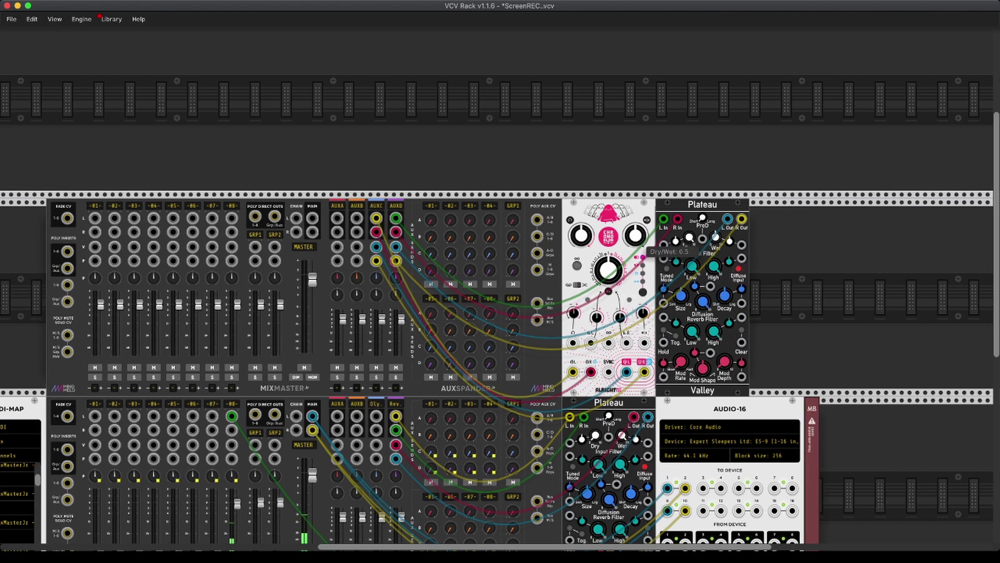
{"action": "left_click_drag", "start_coordinate": [635, 235], "coordinate": [635, 203]}
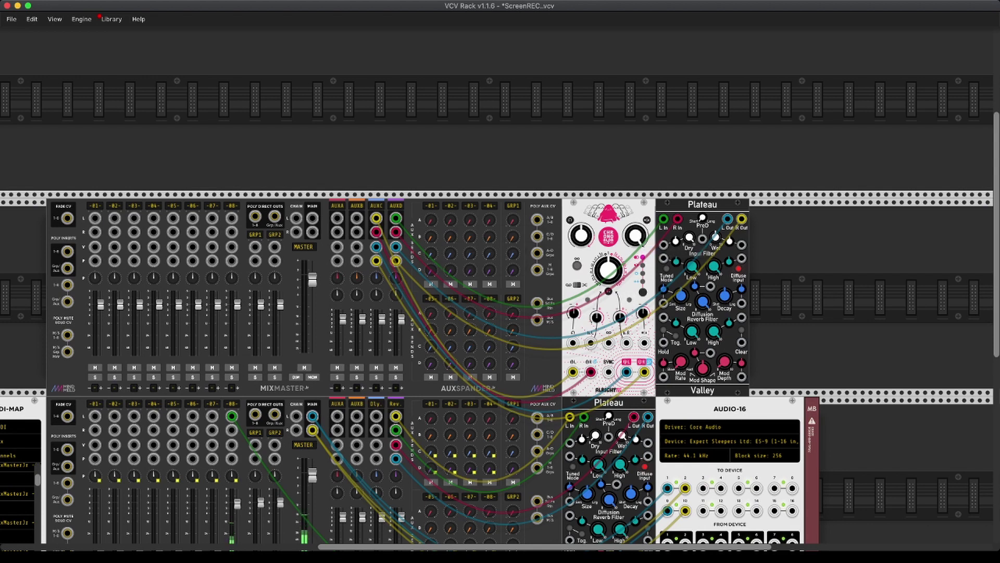
{"action": "mouse_move", "coordinate": [716, 238]}
{"action": "left_click_drag", "start_coordinate": [716, 238], "coordinate": [716, 227]}
{"action": "mouse_move", "coordinate": [682, 298]}
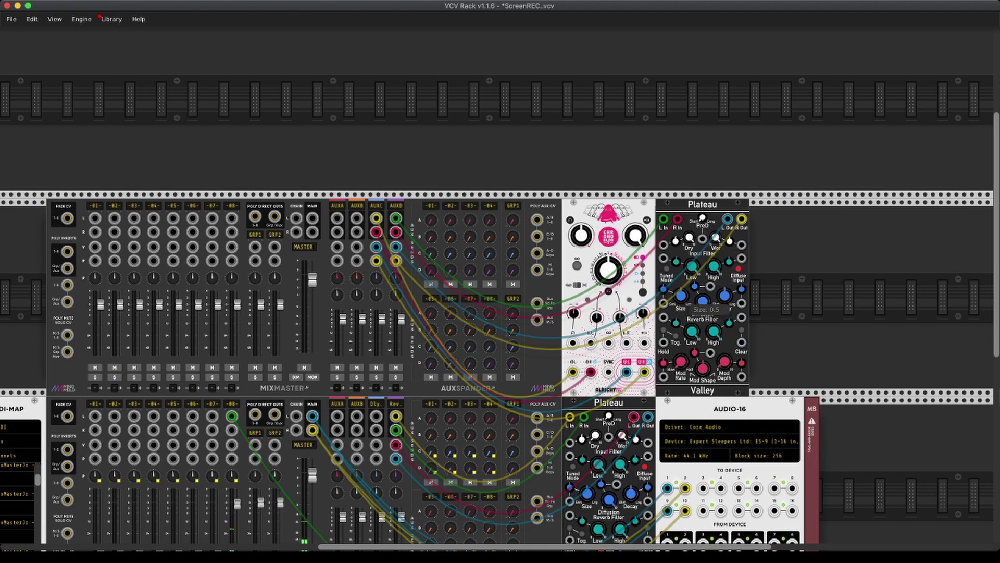
{"action": "left_click_drag", "start_coordinate": [682, 298], "coordinate": [681, 306]}
- Shift Chronoblob2 and Plateau to the right, search the library for "rec" and insert the VCV REC module between AuxSpanderJr and Chronoblob2
{"action": "left_click_drag", "start_coordinate": [599, 209], "coordinate": [662, 208]}
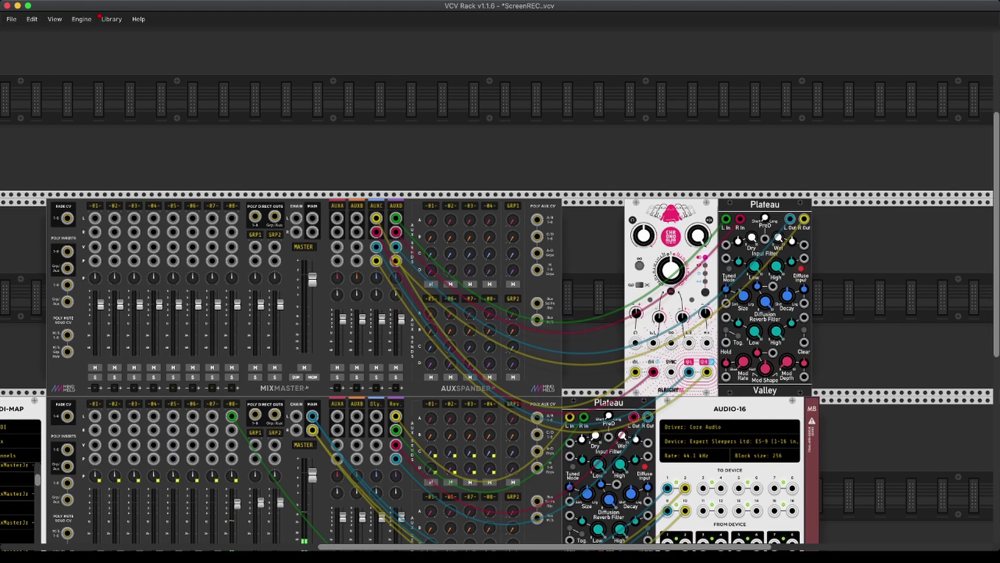
{"action": "right_click", "coordinate": [584, 239]}
{"action": "type", "text": "rec"}
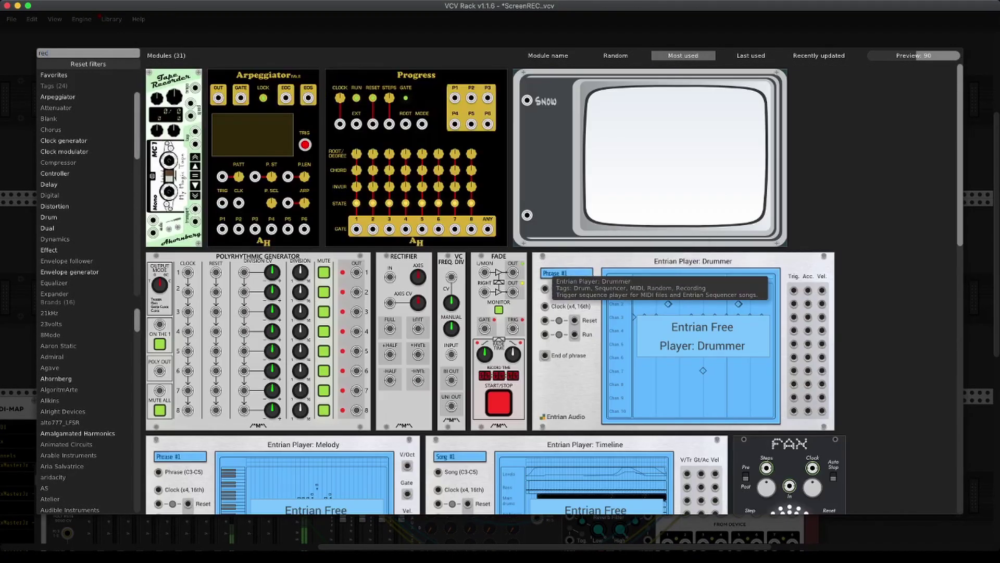
{"action": "scroll", "coordinate": [583, 238], "scroll_direction": "down", "scroll_amount": 5}
{"action": "key", "text": "Escape"}
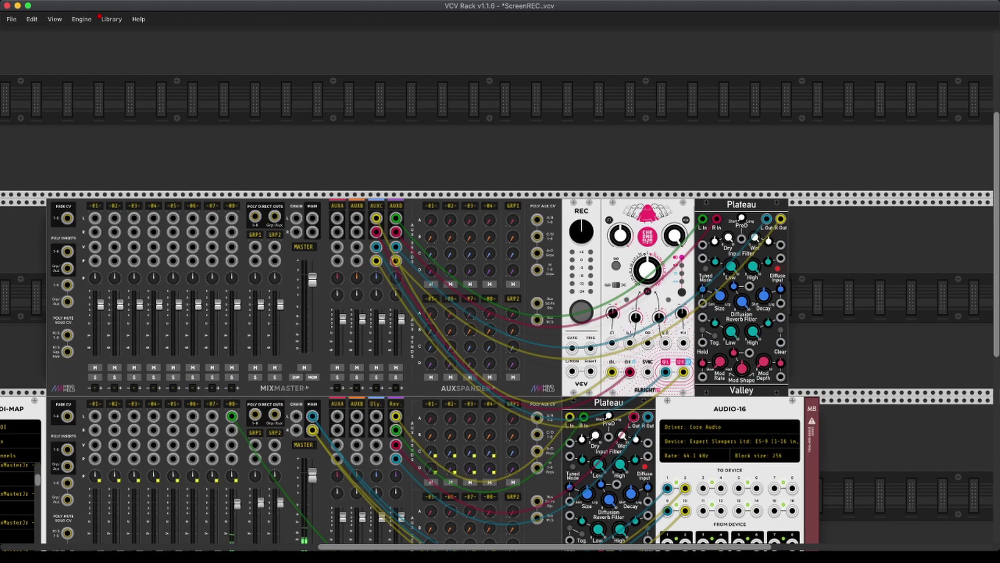
- Patch the upper MixMaster's main left and right outputs into the REC module's L/MON and RIGHT inputs
{"action": "mouse_move", "coordinate": [572, 371]}
{"action": "left_mouse_down"}
{"action": "mouse_move", "coordinate": [505, 353]}
{"action": "mouse_move", "coordinate": [330, 252]}
{"action": "mouse_move", "coordinate": [335, 242]}
{"action": "mouse_move", "coordinate": [312, 217]}
{"action": "mouse_move", "coordinate": [588, 366]}
{"action": "left_mouse_up"}
{"action": "scroll", "coordinate": [313, 217], "scroll_direction": "down", "scroll_amount": 1}
{"action": "scroll", "coordinate": [587, 366], "scroll_direction": "down", "scroll_amount": 1}
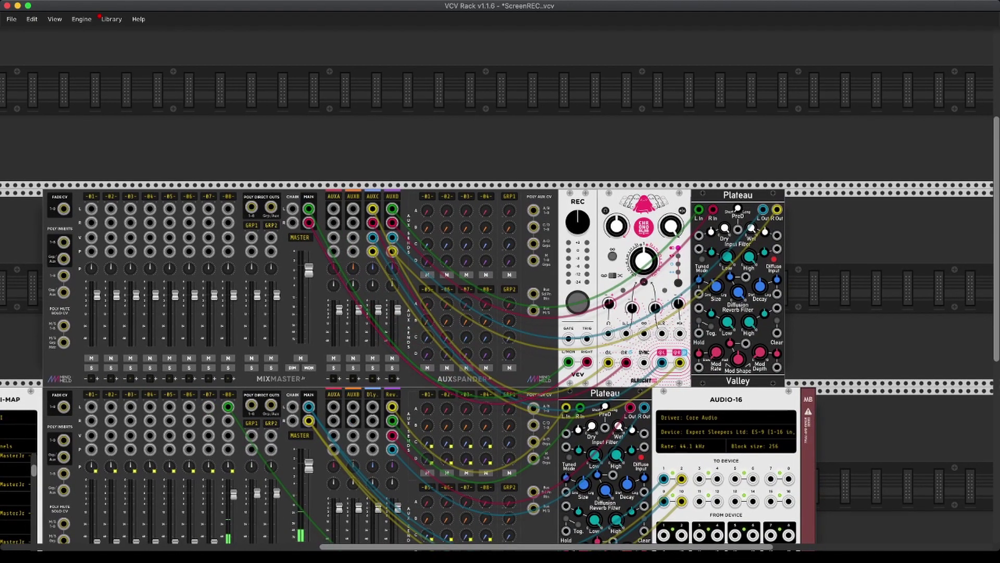
{"action": "scroll", "coordinate": [500, 364], "scroll_direction": "left", "scroll_amount": 5}
{"action": "scroll", "coordinate": [500, 364], "scroll_direction": "up", "scroll_amount": 1}
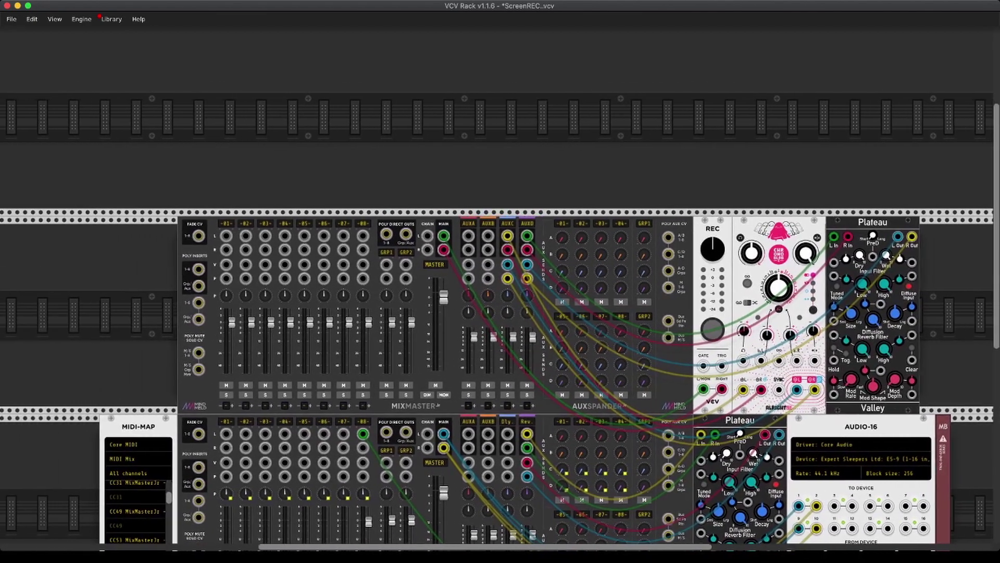
{"action": "scroll", "coordinate": [500, 313], "scroll_direction": "down", "scroll_amount": 2}
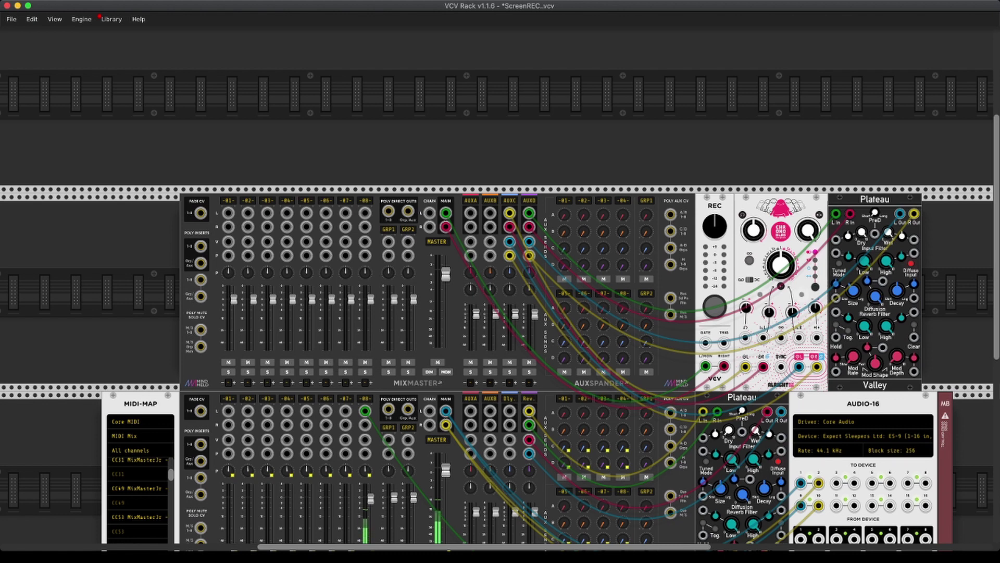
{"action": "scroll", "coordinate": [501, 292], "scroll_direction": "down", "scroll_amount": 3}
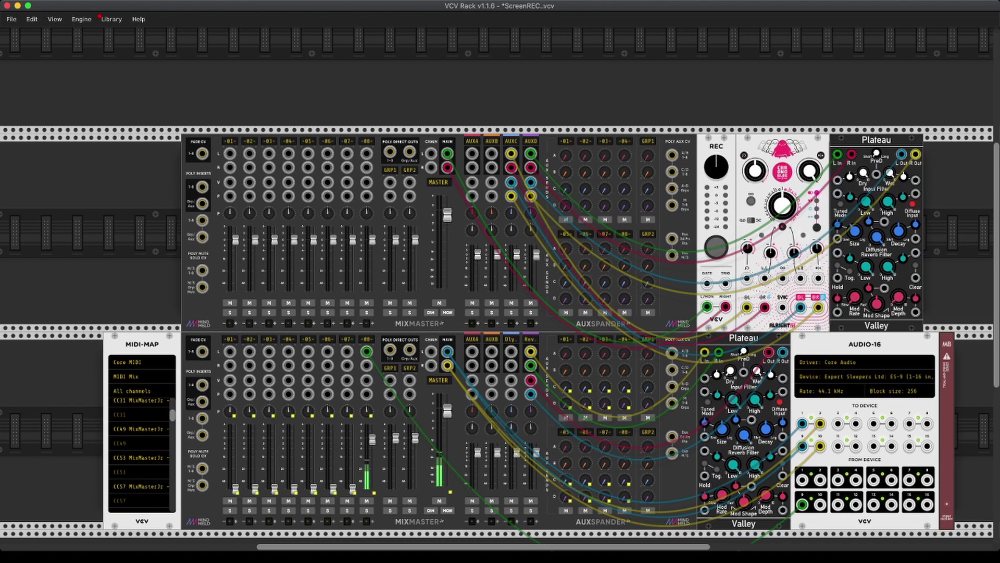
{"action": "key", "text": "ctrl+s"}
{"action": "scroll", "coordinate": [500, 292], "scroll_direction": "up", "scroll_amount": 2}
{"action": "scroll", "coordinate": [497, 353], "scroll_direction": "right", "scroll_amount": 3}
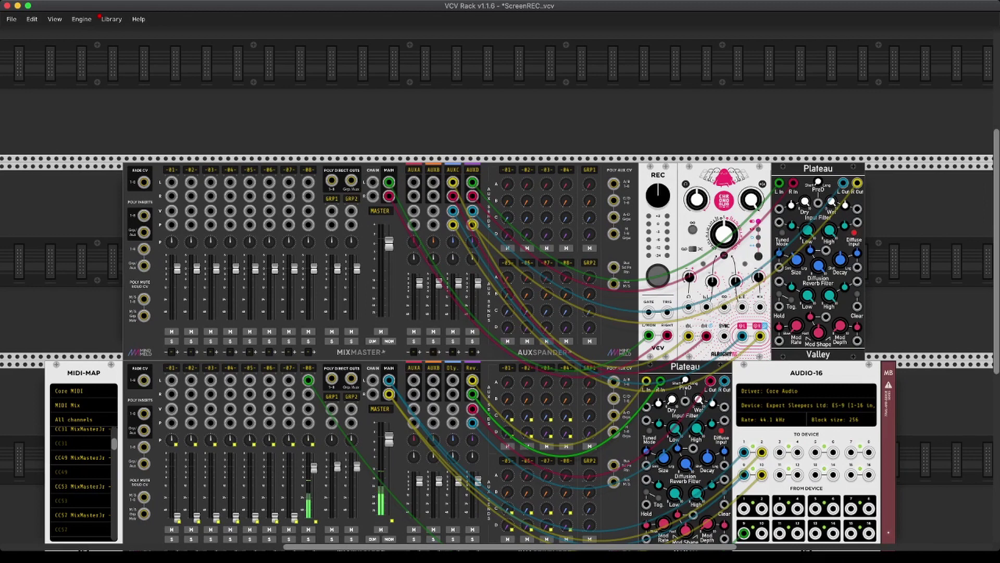
{"action": "scroll", "coordinate": [497, 349], "scroll_direction": "up", "scroll_amount": 2}
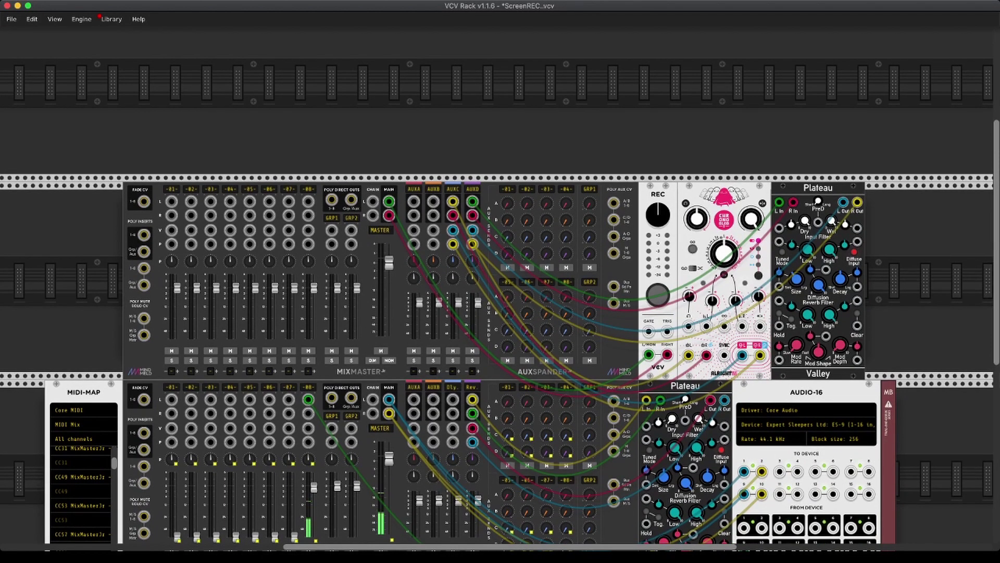
{"action": "left_click", "coordinate": [12, 19]}
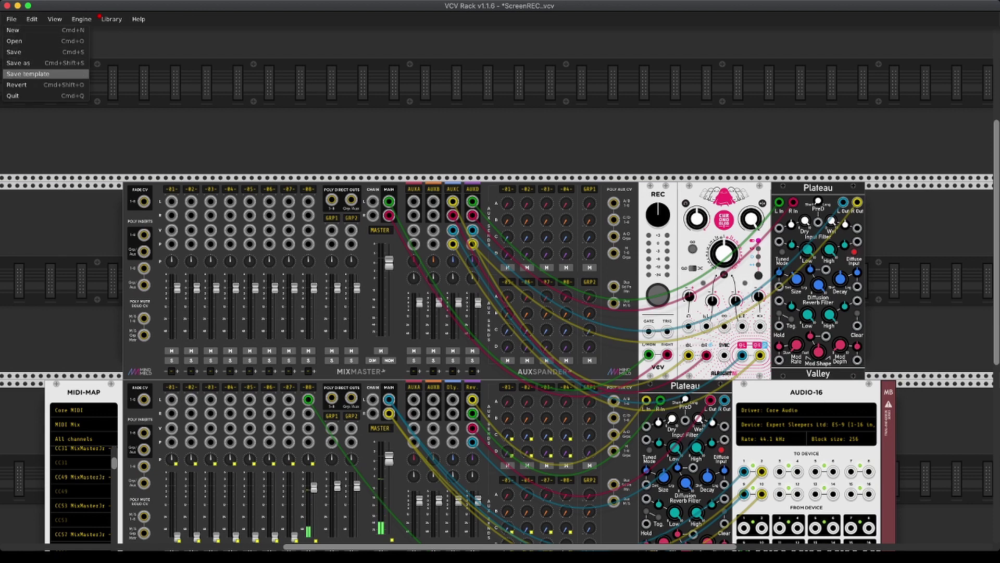
{"action": "left_click", "coordinate": [32, 20]}
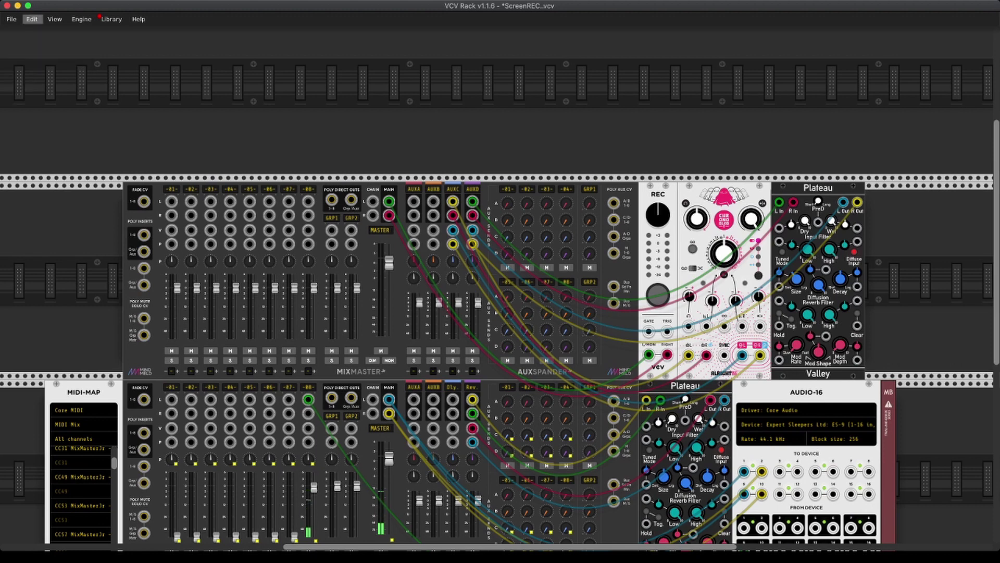
{"action": "left_click", "coordinate": [31, 20]}
{"action": "key", "text": "Escape"}
{"action": "scroll", "coordinate": [501, 292], "scroll_direction": "down", "scroll_amount": 1}
{"action": "scroll", "coordinate": [500, 292], "scroll_direction": "right", "scroll_amount": 1}
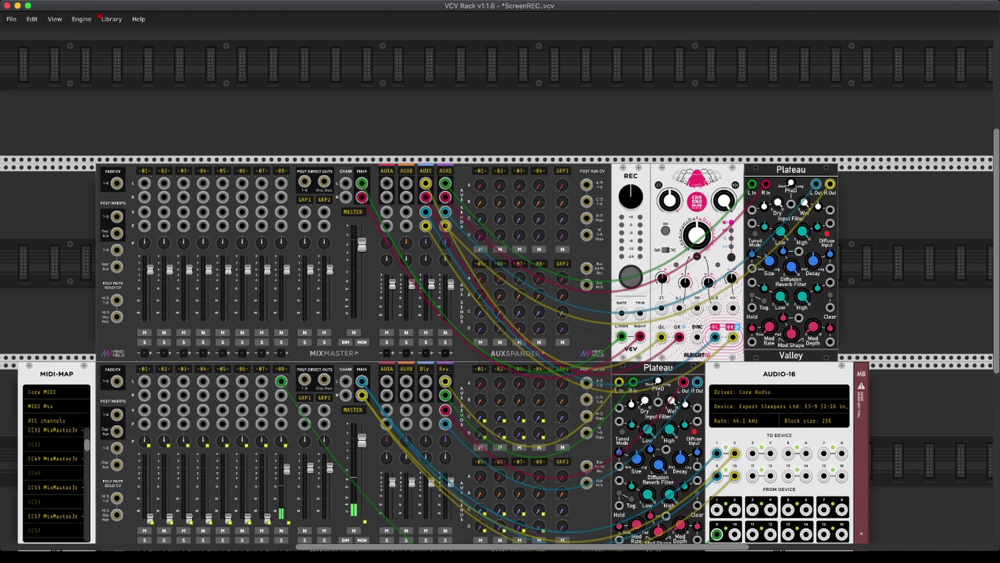
{"action": "scroll", "coordinate": [500, 292], "scroll_direction": "up", "scroll_amount": 2}
{"action": "scroll", "coordinate": [500, 292], "scroll_direction": "up", "scroll_amount": 2}
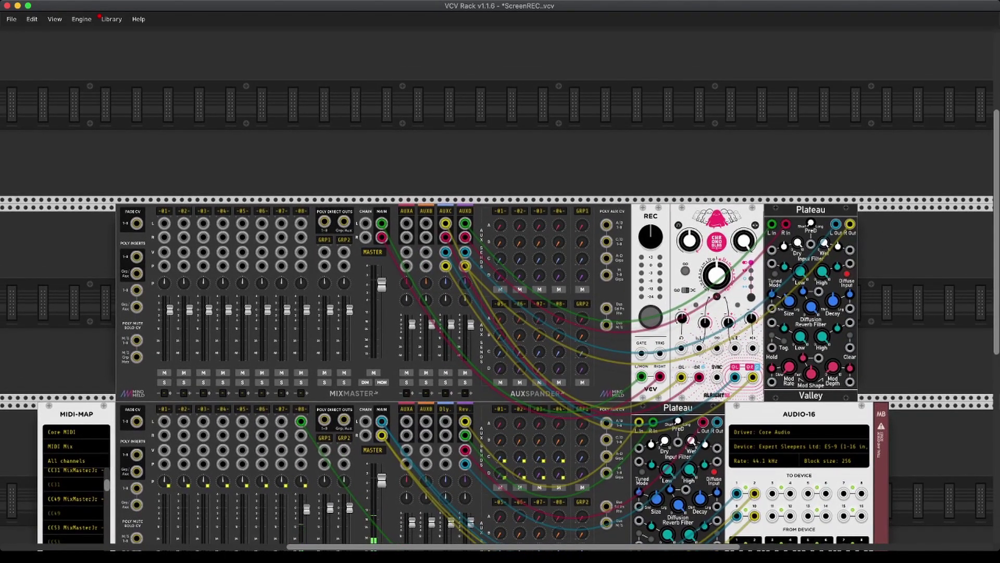
{"action": "mouse_move", "coordinate": [520, 259]}
{"action": "scroll", "coordinate": [500, 292], "scroll_direction": "left", "scroll_amount": 2}
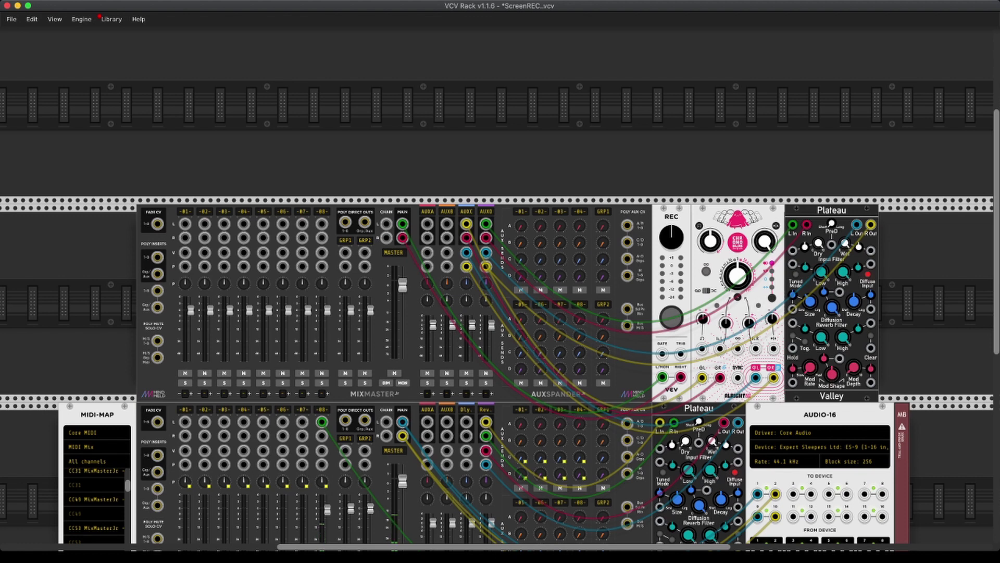
{"action": "scroll", "coordinate": [501, 375], "scroll_direction": "right", "scroll_amount": 2}
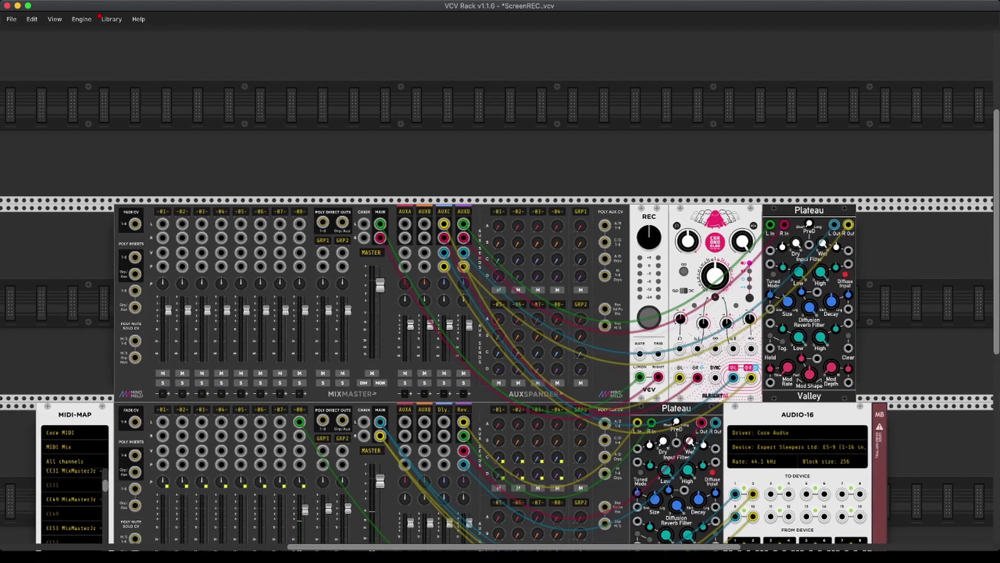